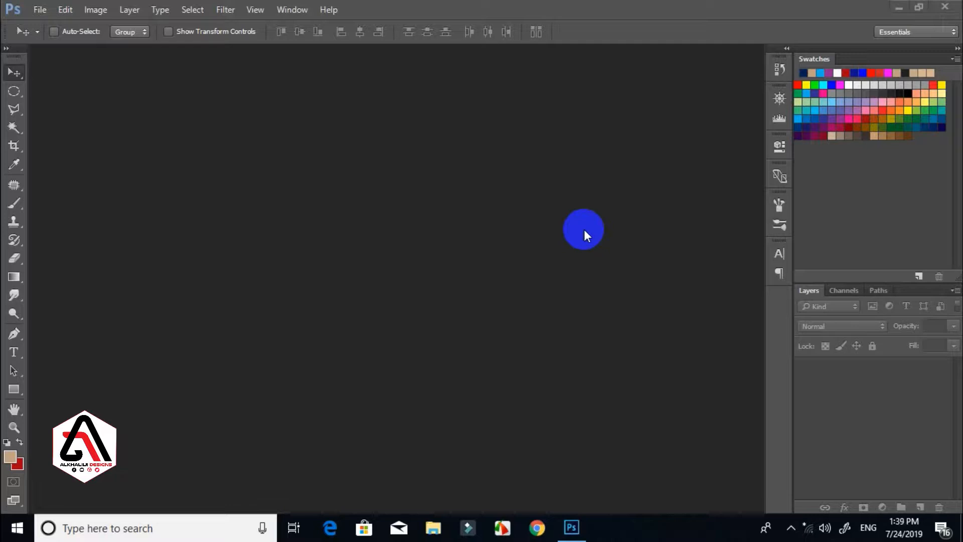
Step: Create a new 720 × 720 pixel RGB document at 300 pixels/centimeter with white background contents
click(40, 11)
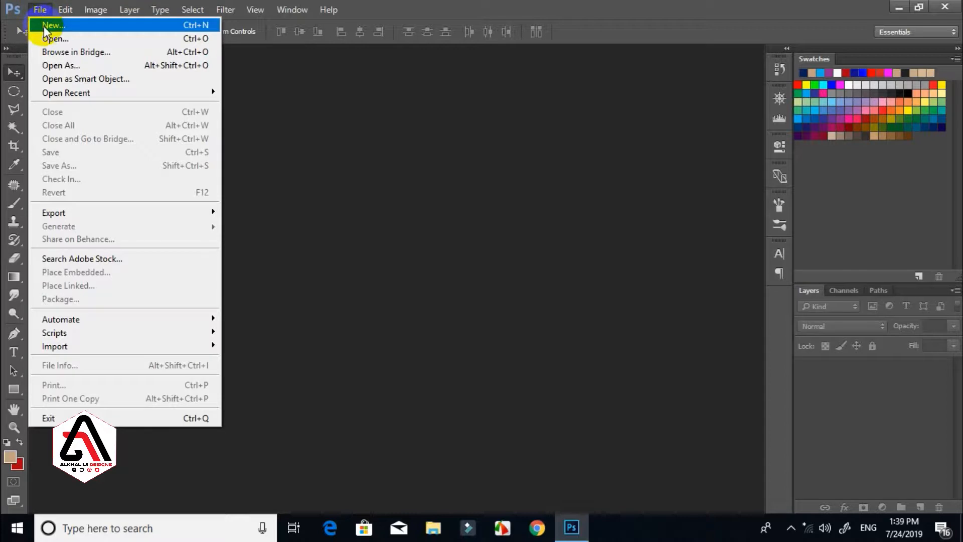
click(44, 27)
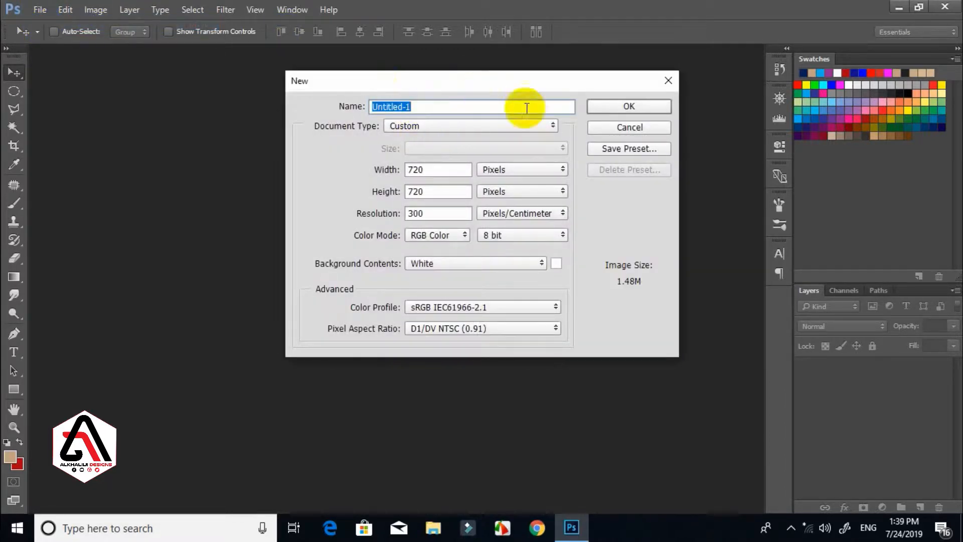
click(434, 170)
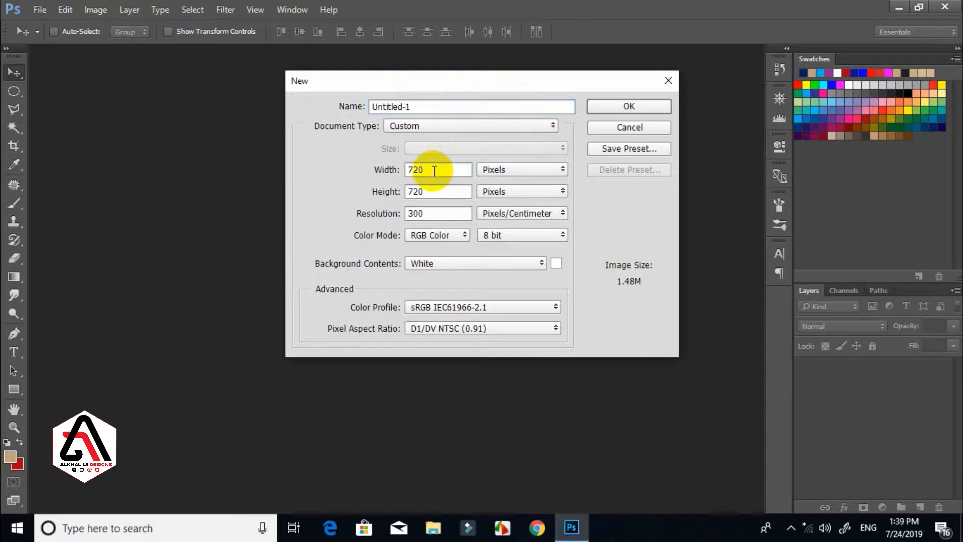
drag(435, 170, 387, 172)
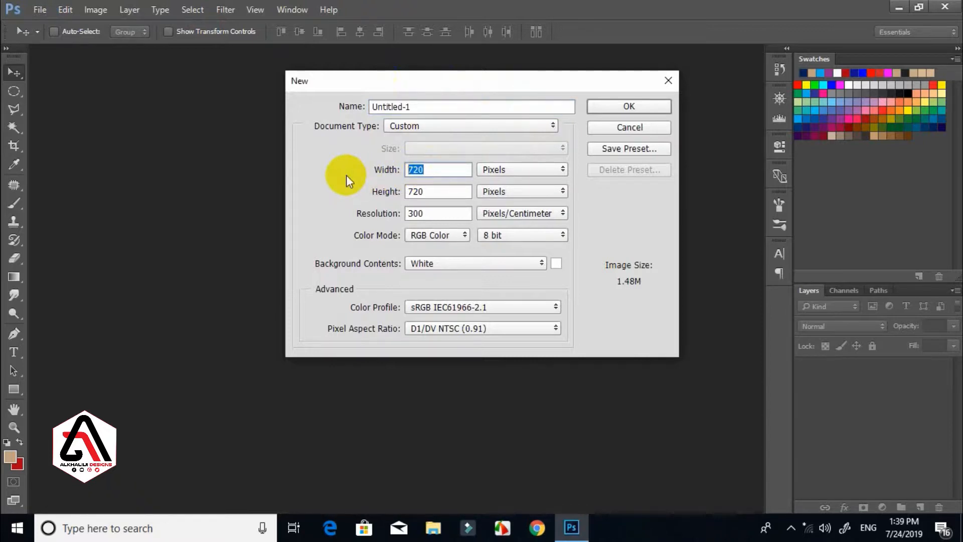
click(501, 171)
click(496, 177)
click(439, 191)
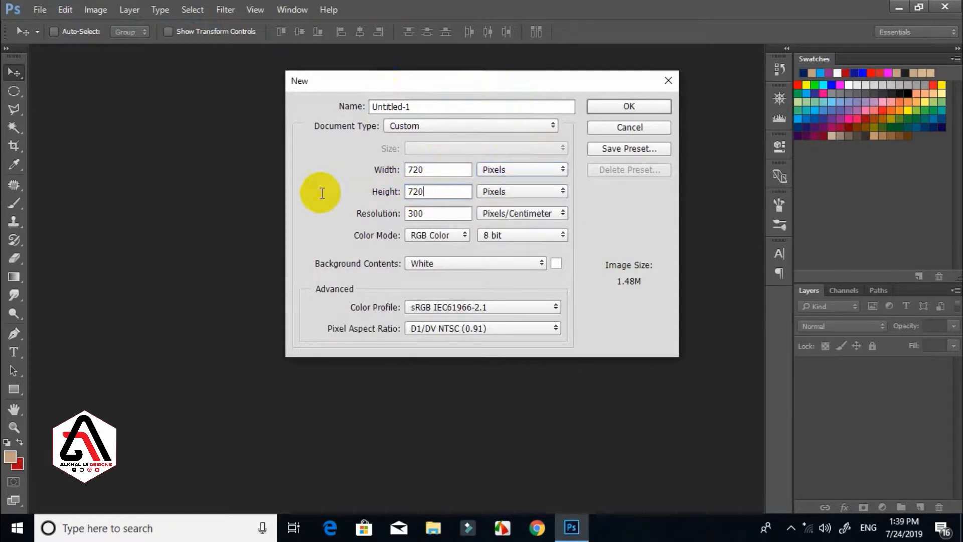
drag(426, 213, 357, 201)
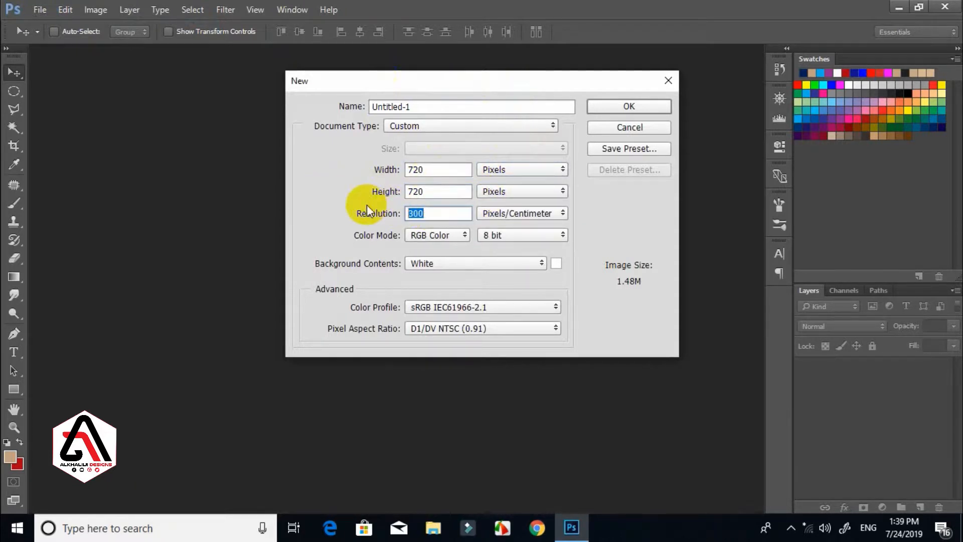
click(450, 264)
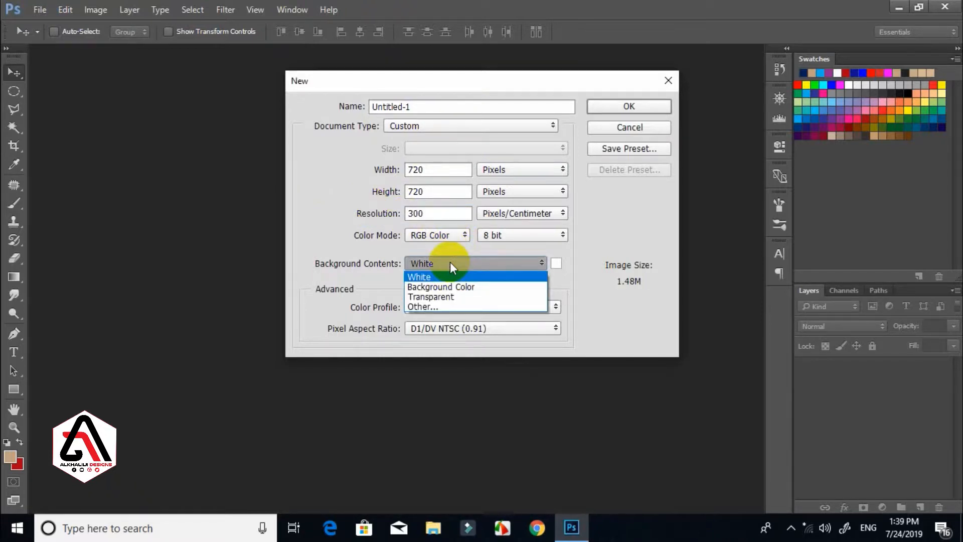
click(450, 264)
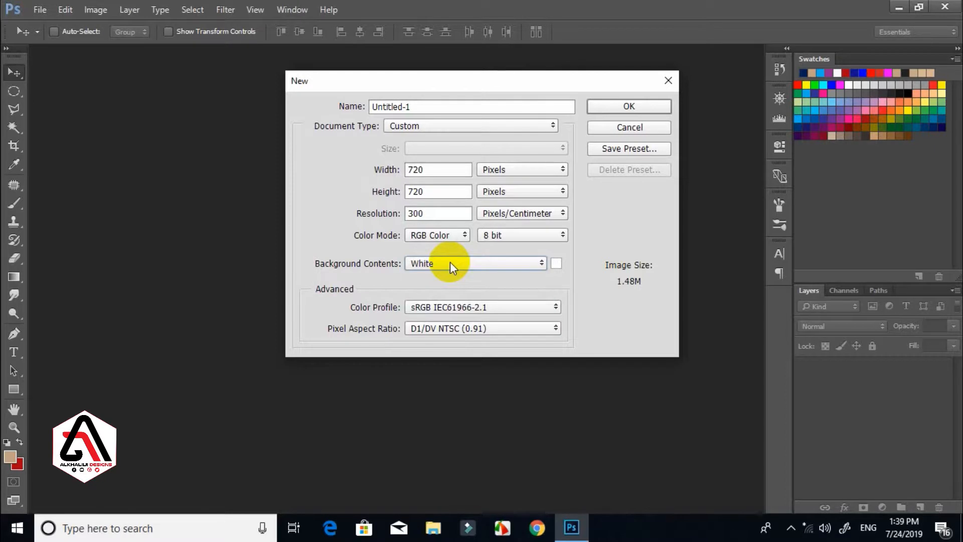
click(623, 108)
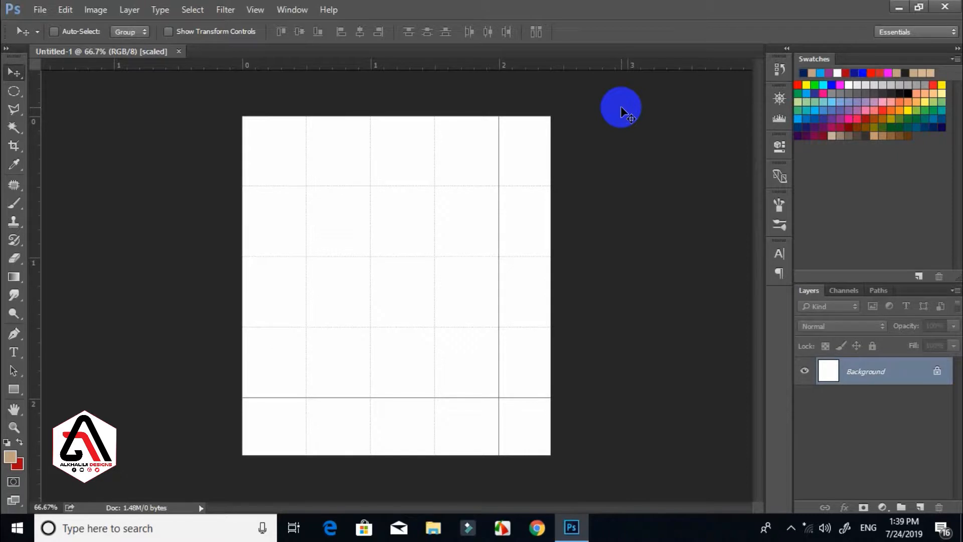
Step: Hide the document grid and show it again
click(255, 10)
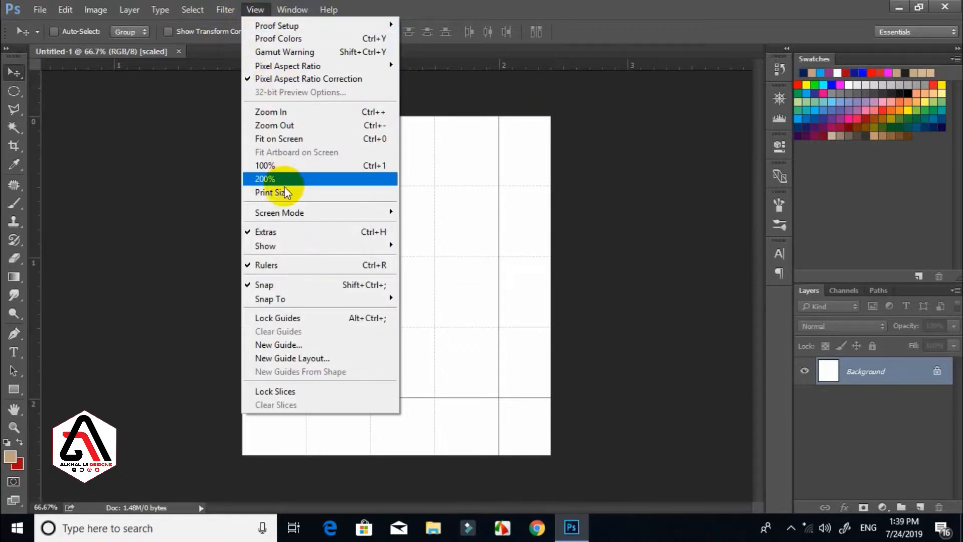
mouse_move(307, 248)
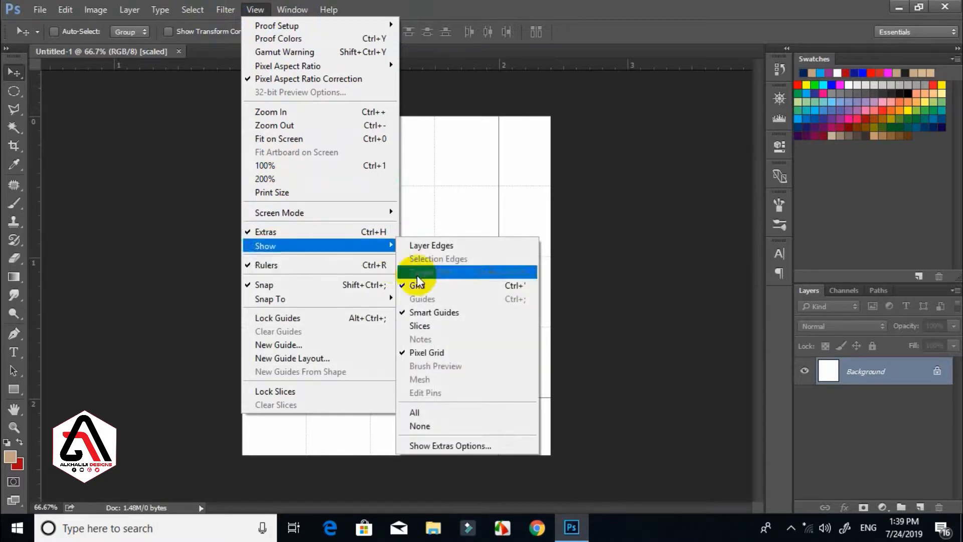
click(430, 286)
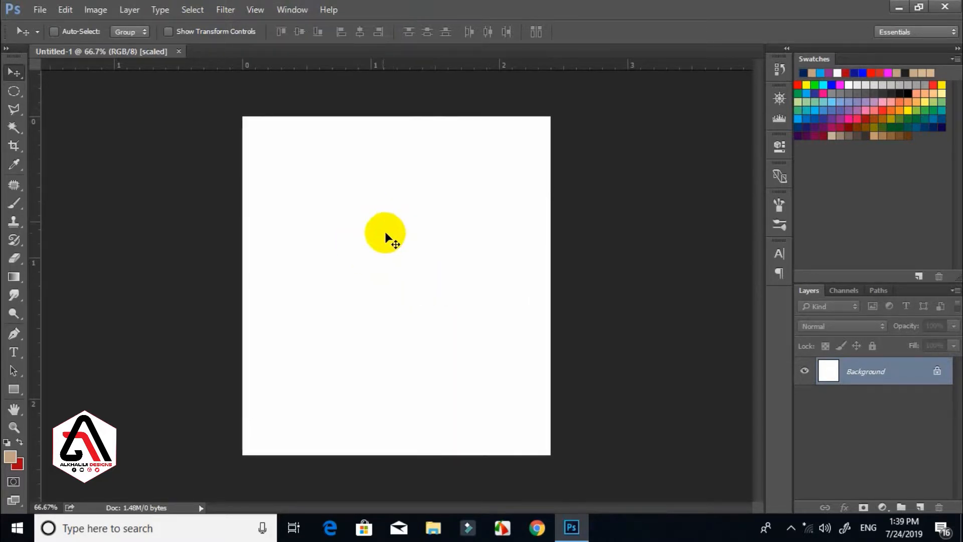
click(255, 10)
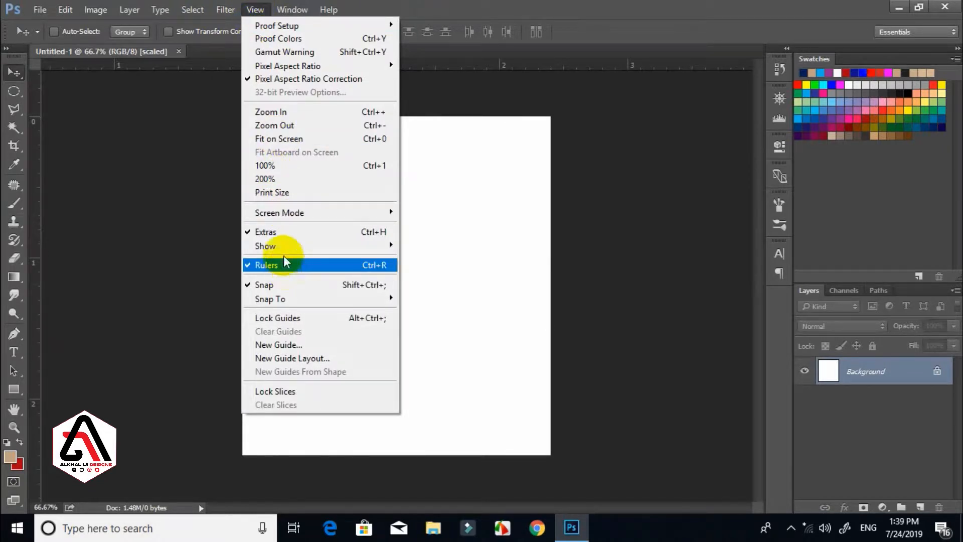
mouse_move(282, 249)
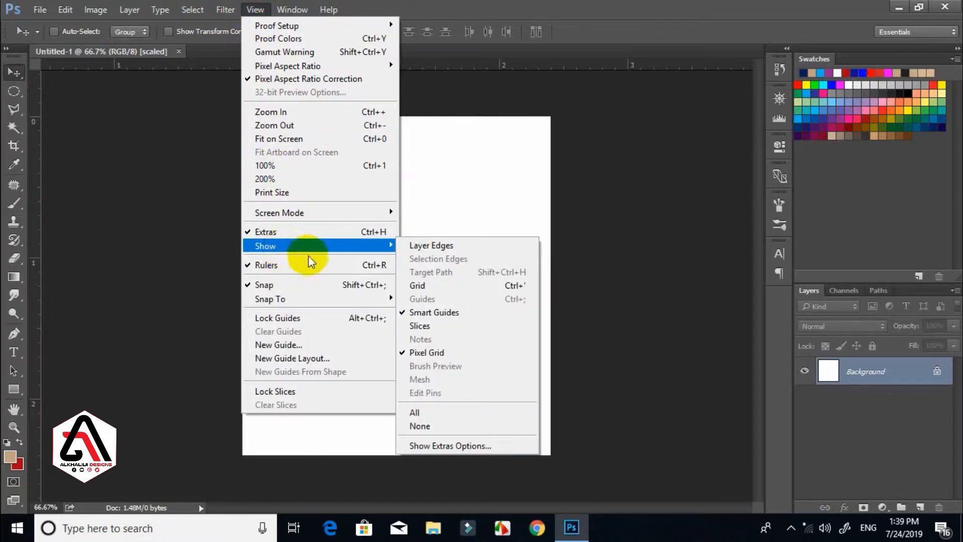
click(419, 285)
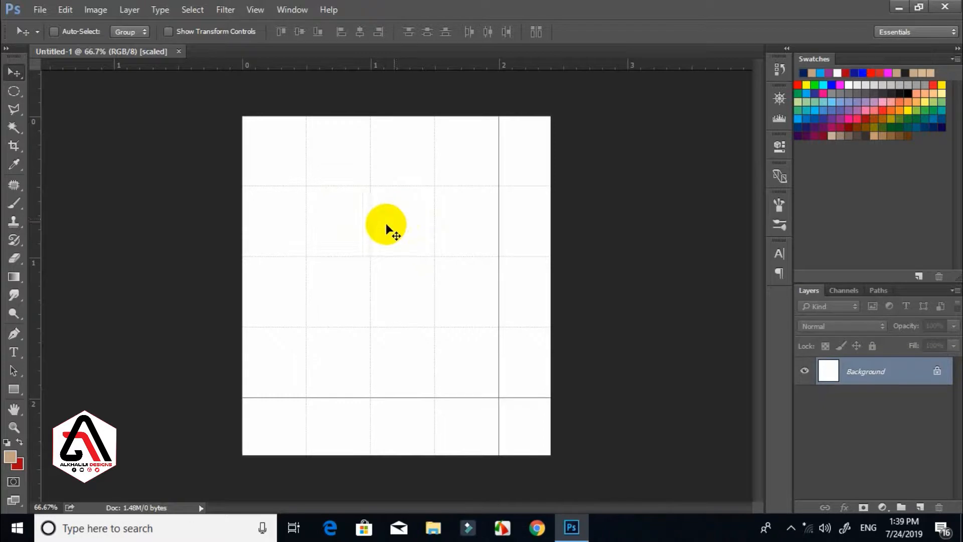
Step: Draw an upright rectangle about 54 × 301 px from the upper-left grid intersection and fill it with purple
click(13, 390)
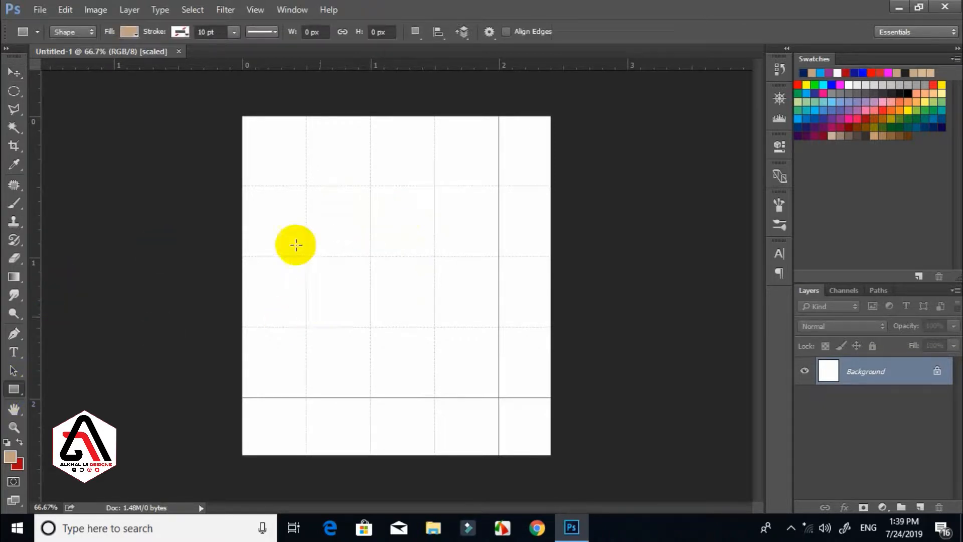
drag(306, 185, 330, 329)
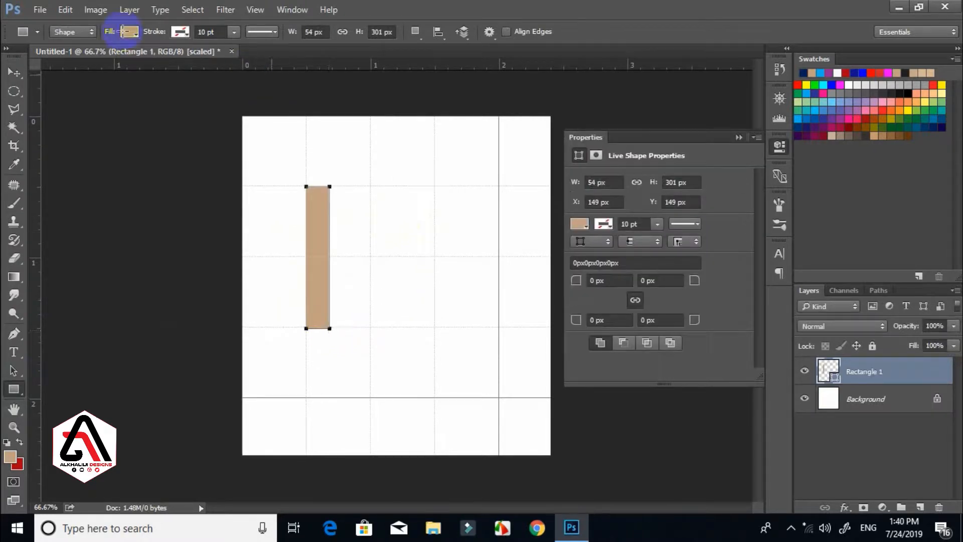
click(129, 33)
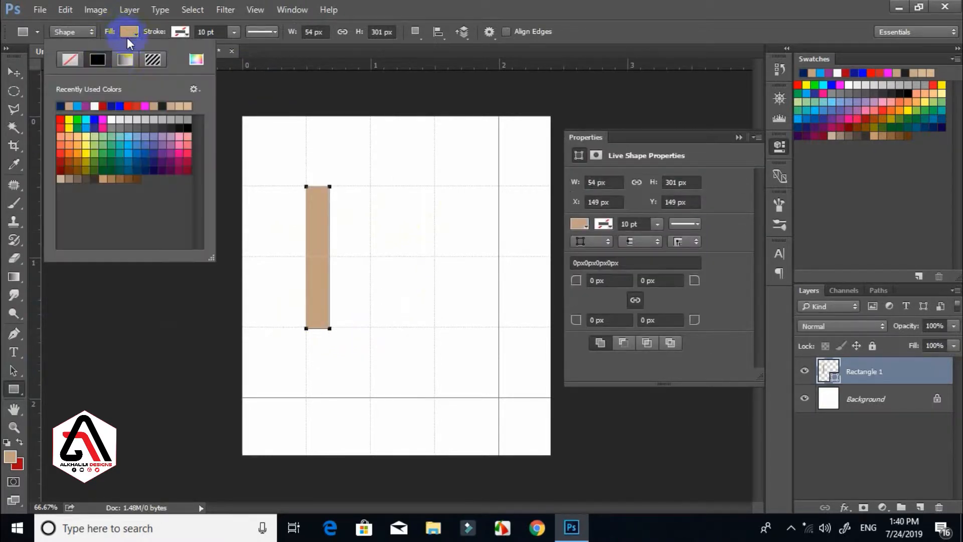
click(91, 106)
click(380, 57)
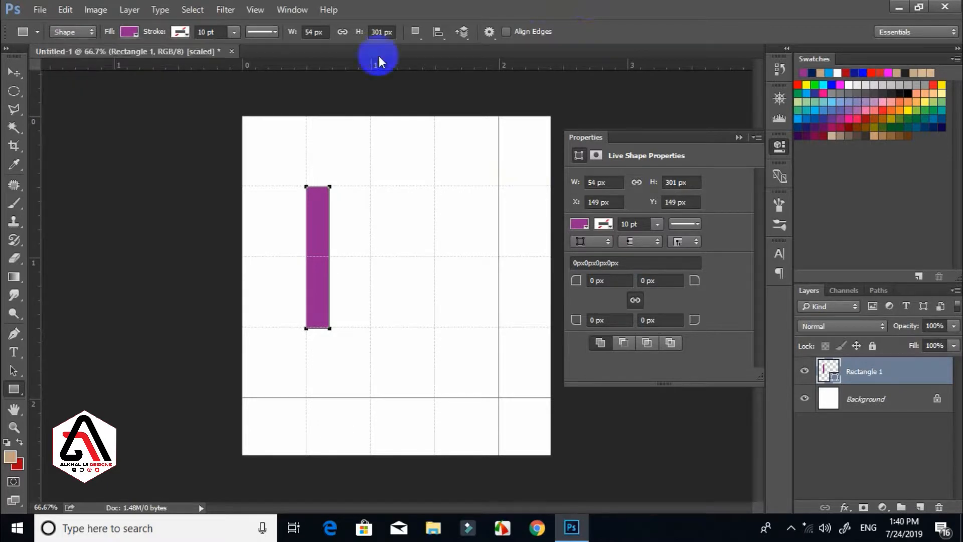
Step: Rotate the purple rectangle about 20° clockwise with Free Transform
key(ctrl+t)
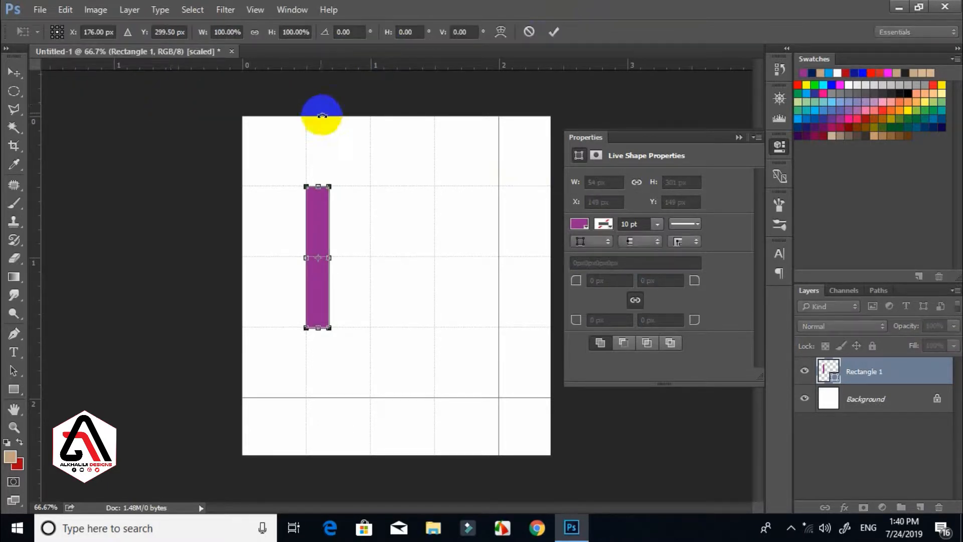
drag(322, 117, 365, 129)
key(Return)
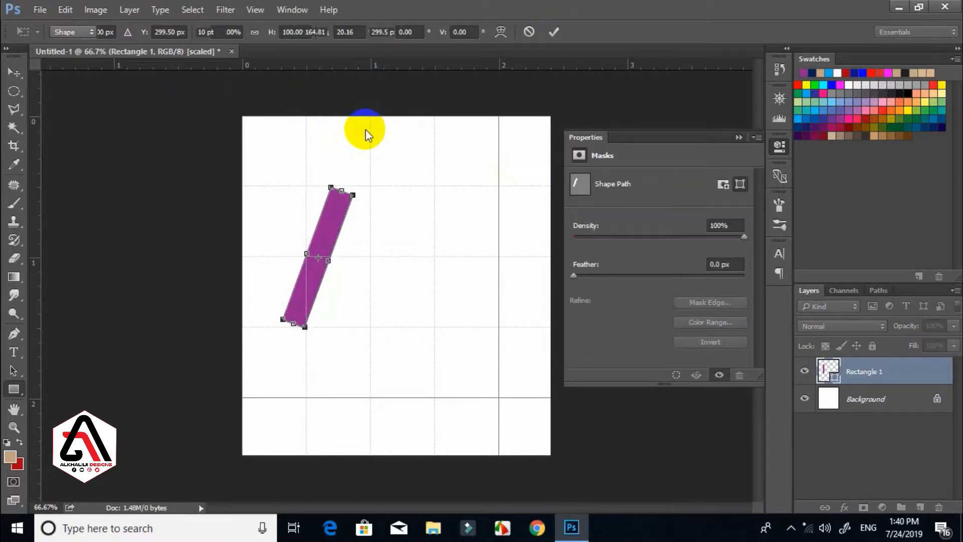
click(450, 203)
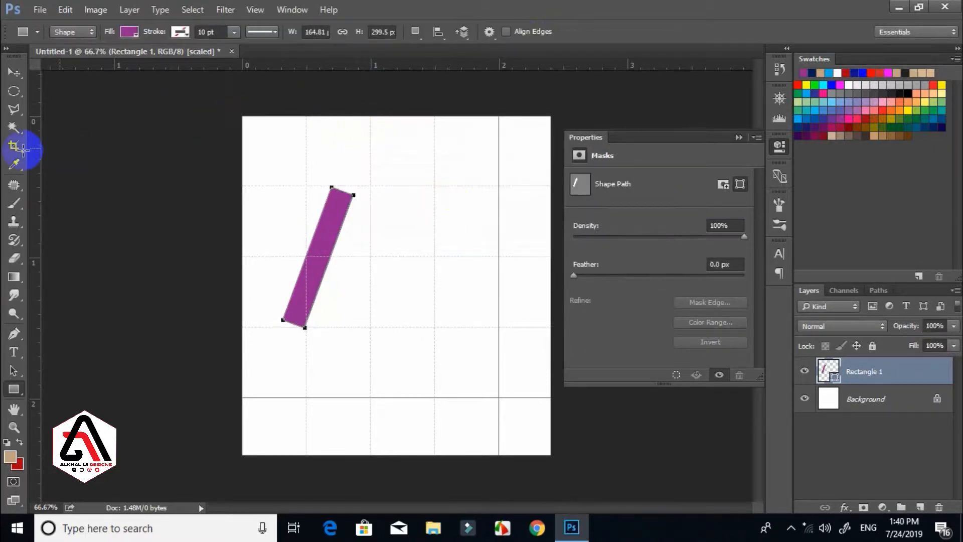
Step: Duplicate the Rectangle 1 layer and flip the copy horizontally
click(13, 73)
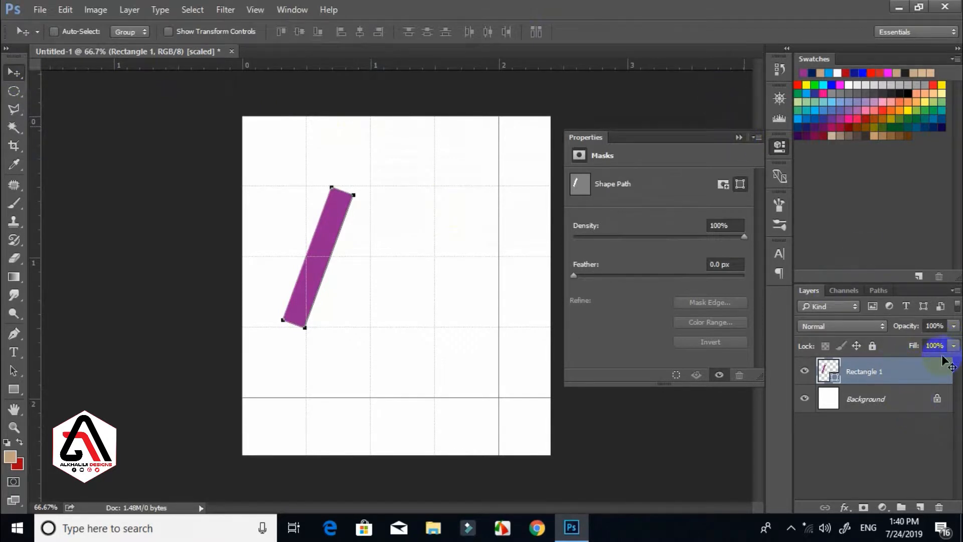
click(921, 367)
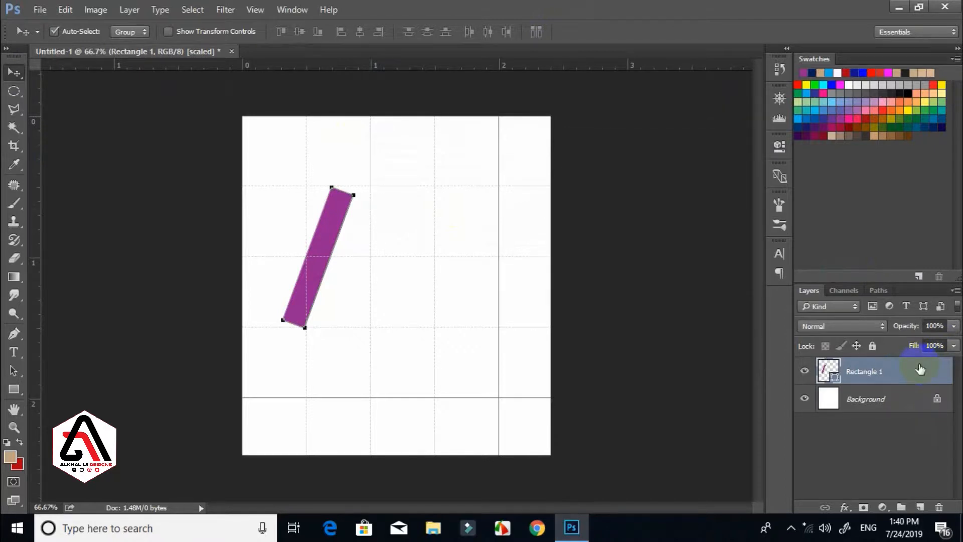
key(ctrl+j)
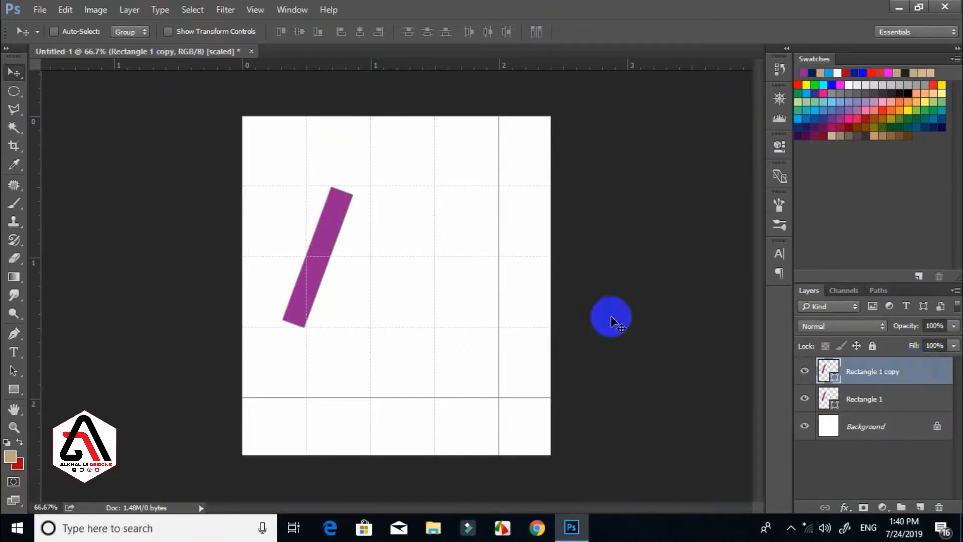
key(ctrl+t)
right_click(330, 220)
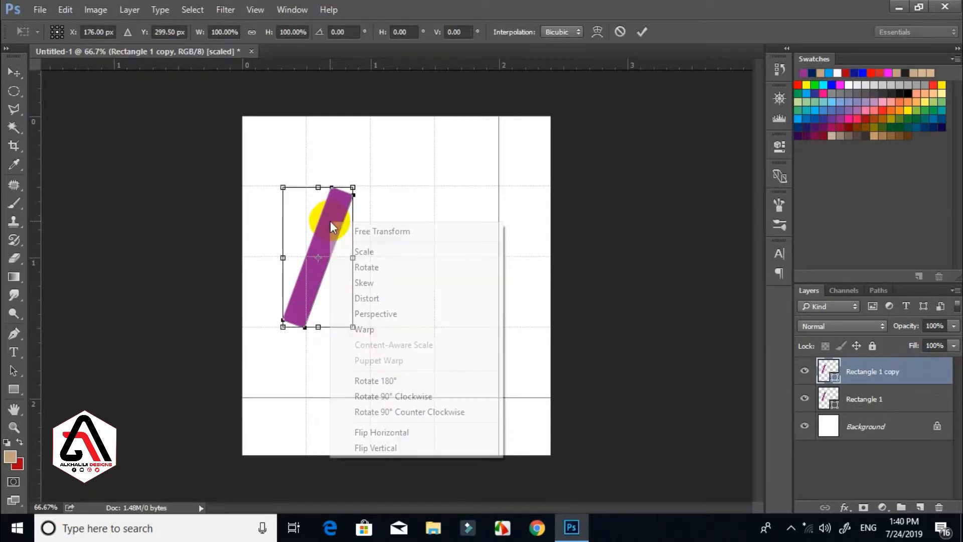
click(375, 433)
Step: Move the flipped copy to the right so its upper end overlaps the original's, forming an inverted V
drag(317, 235, 366, 246)
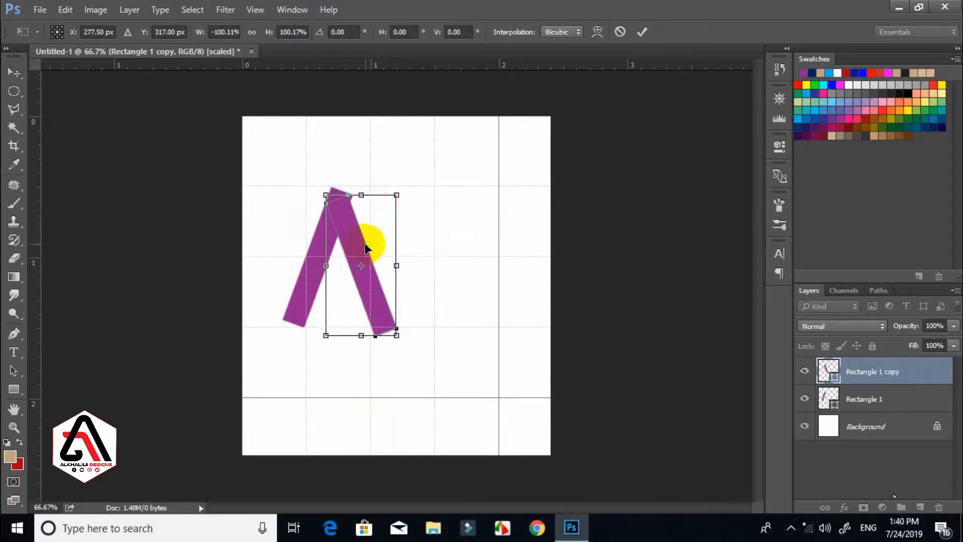
key(Return)
key(Right)
key(Right)
key(Right)
key(Right)
key(Right)
key(Right)
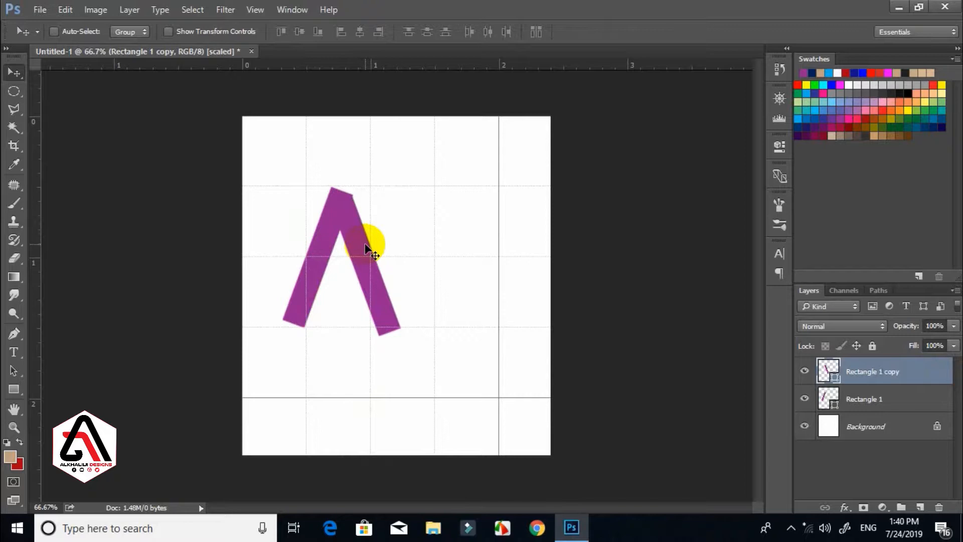
Step: Recolor the rectangle copy to dark blue 272992 and place its layer beneath Rectangle 1
ctrl+click(830, 374)
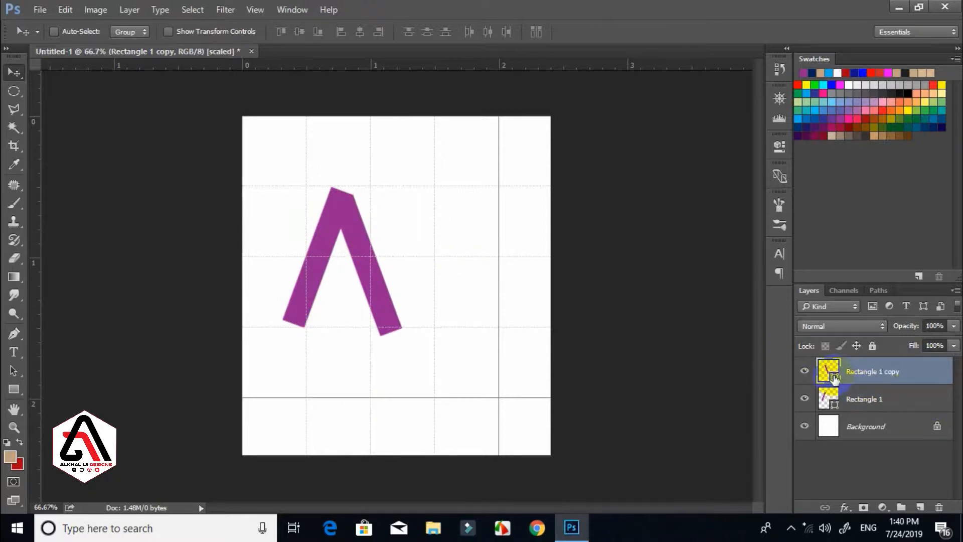
double_click(834, 375)
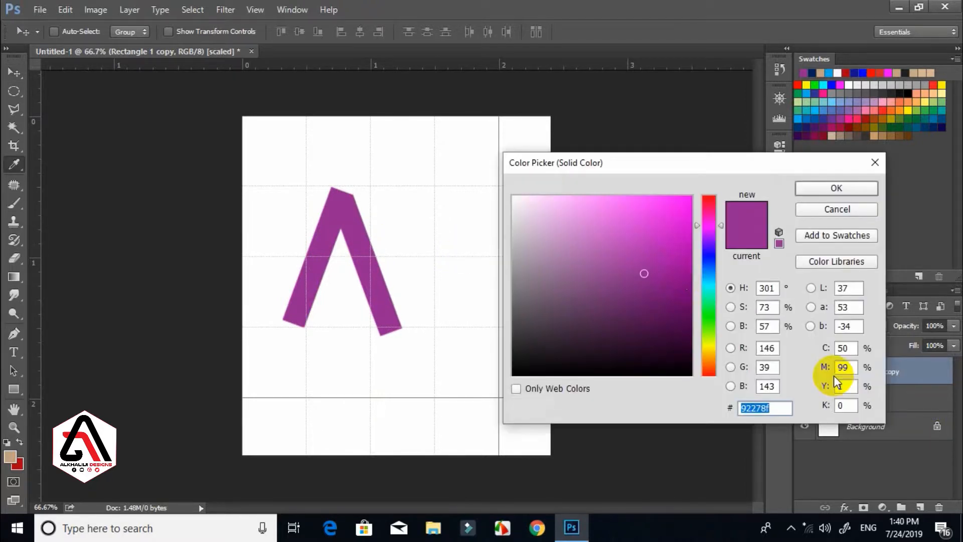
click(709, 257)
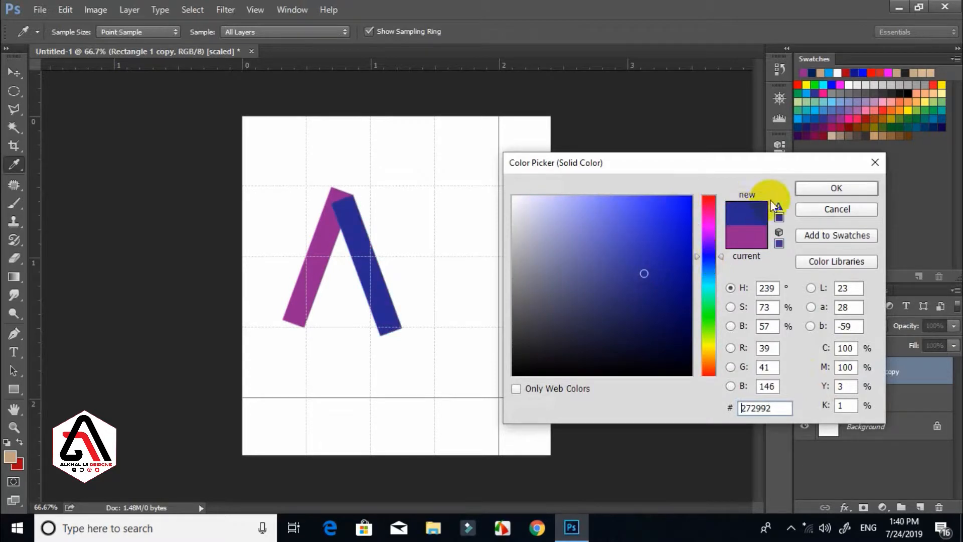
click(817, 190)
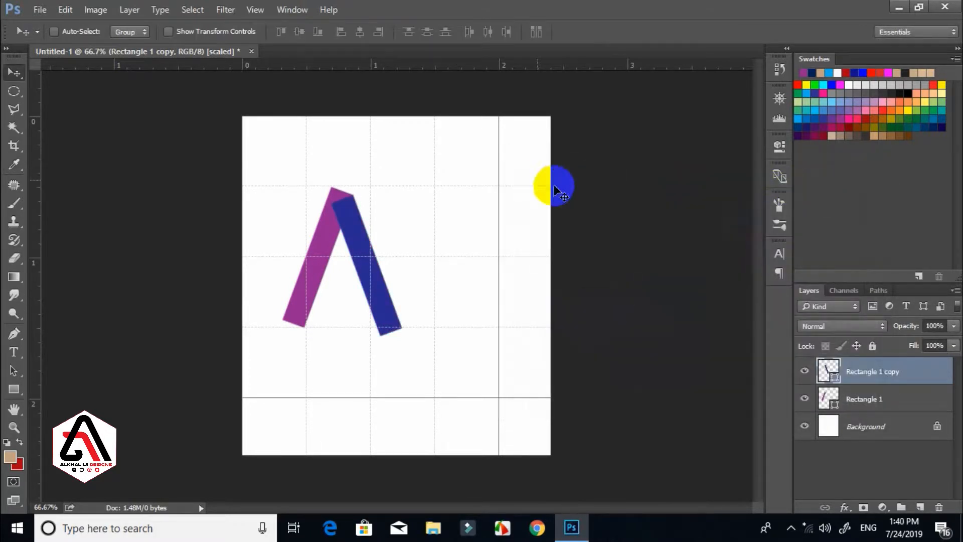
drag(875, 373, 882, 408)
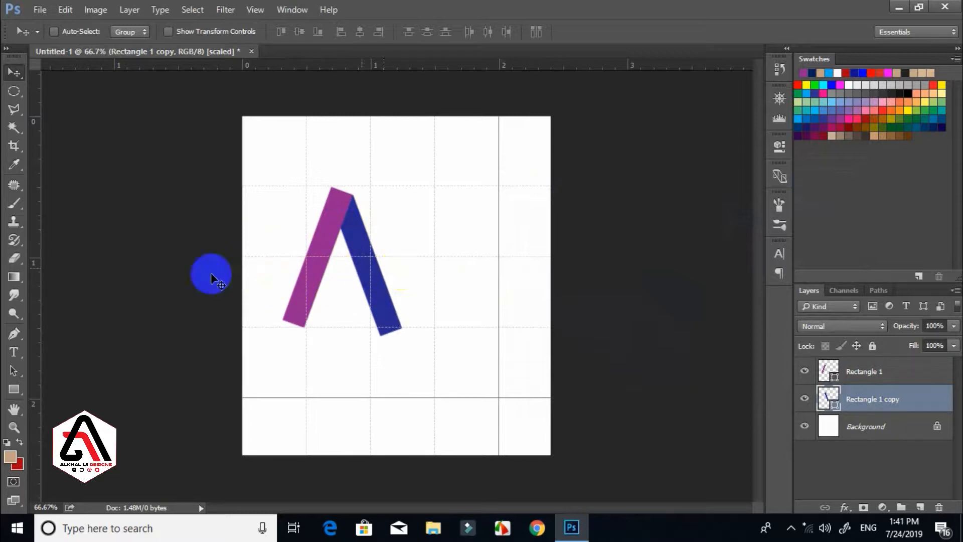
Step: On a new layer, draw a horizontal crossbar rectangle of about 132 × 36 px between the two angled legs
click(15, 388)
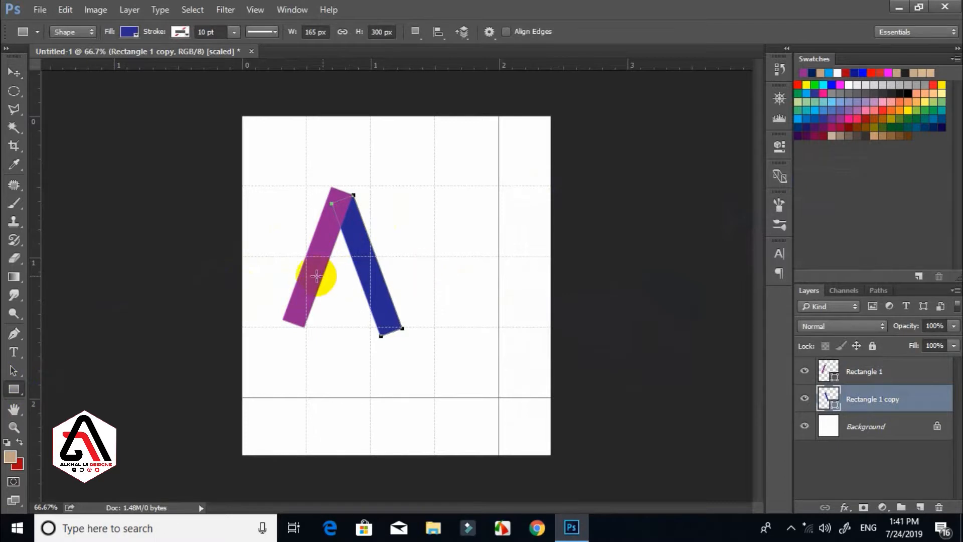
click(923, 508)
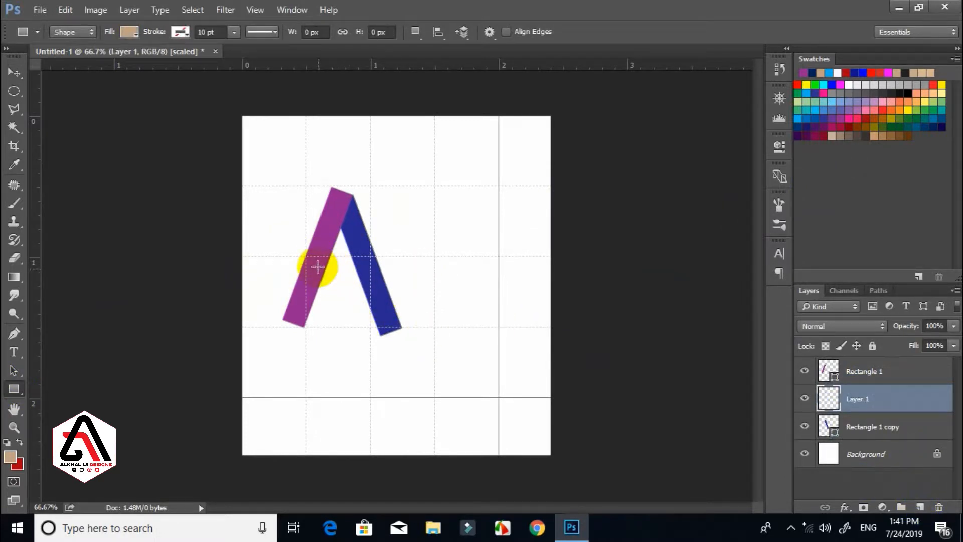
drag(315, 257, 371, 274)
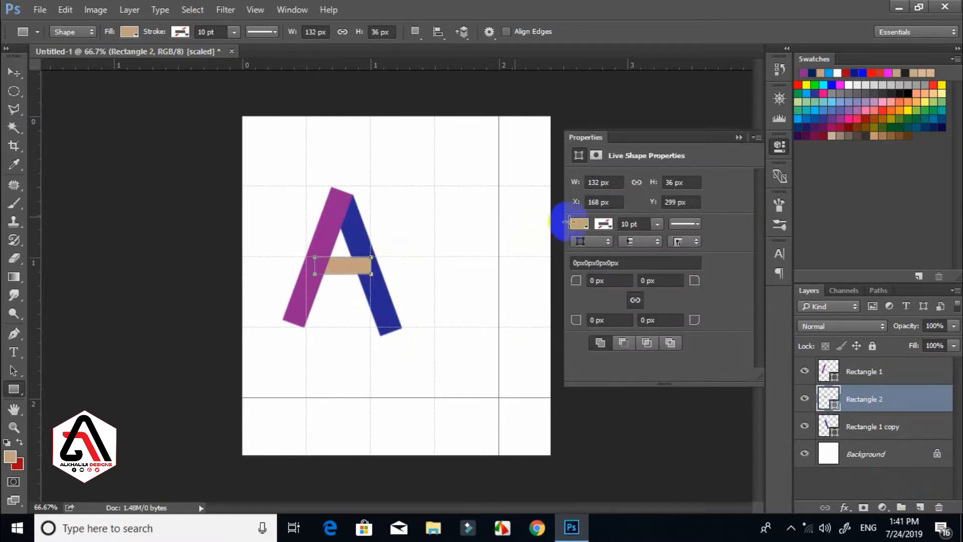
Step: Apply a Gradient Overlay with the Orange, Yellow, Orange preset to the crossbar on the Rectangle 2 layer
click(579, 224)
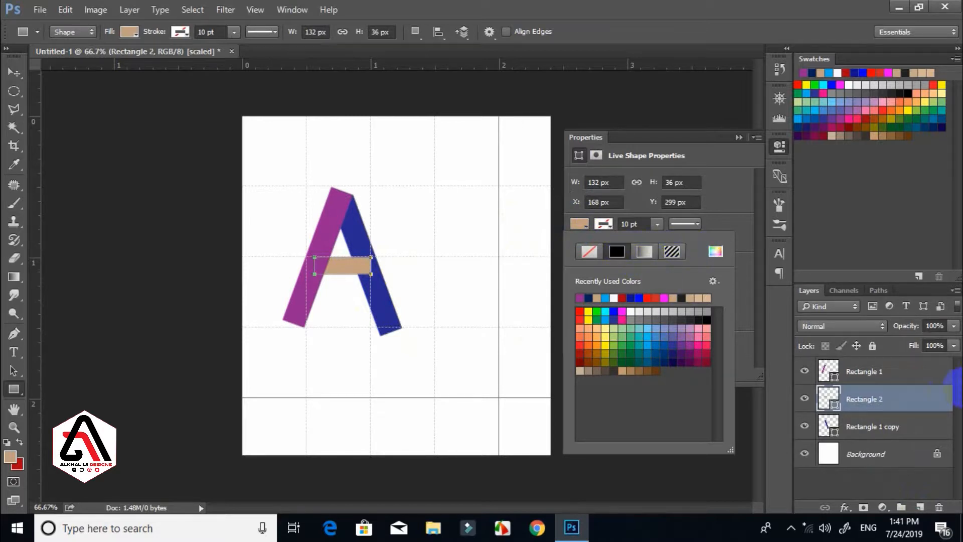
click(906, 400)
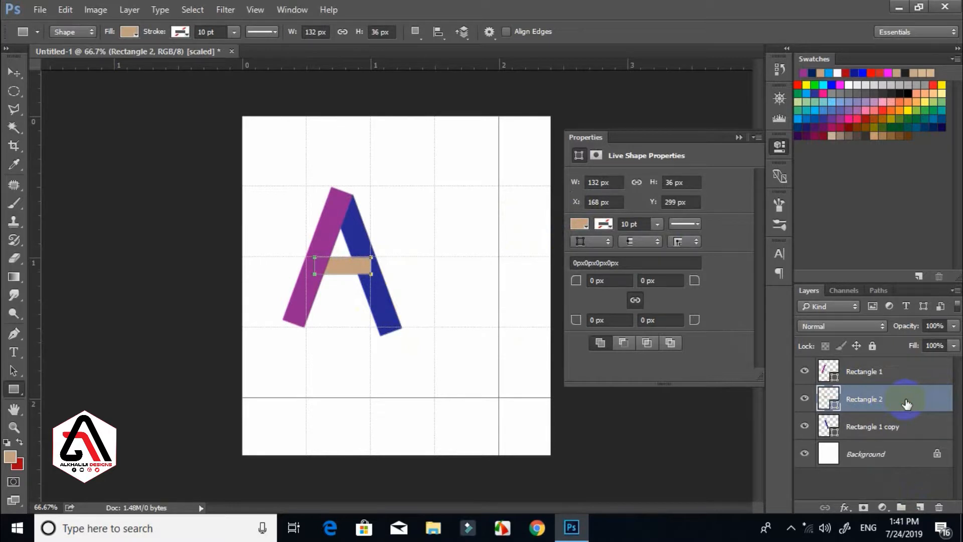
key(h)
double_click(917, 400)
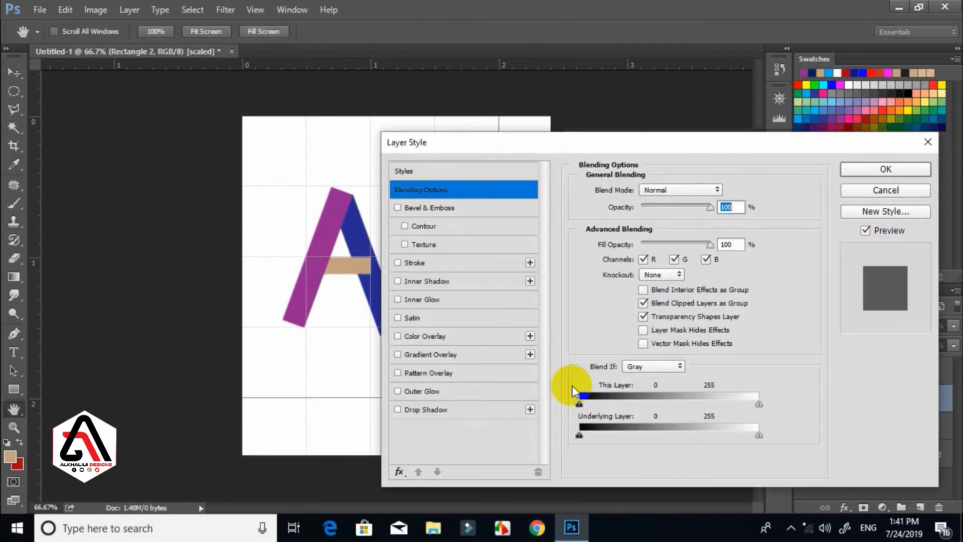
click(433, 355)
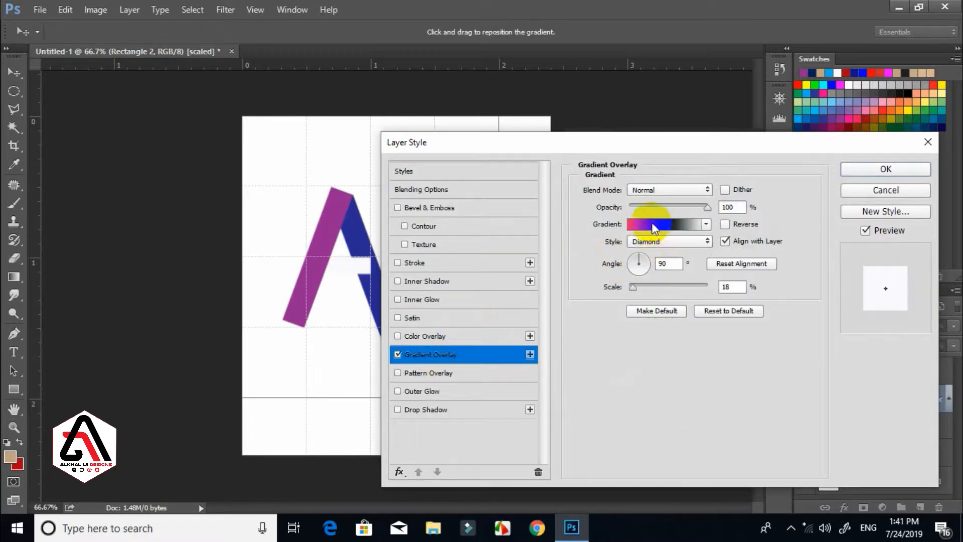
click(652, 225)
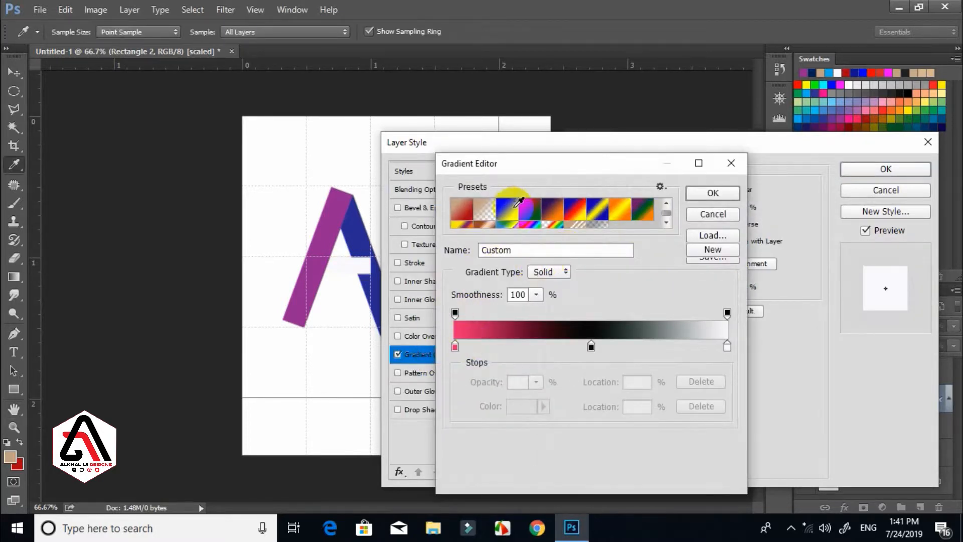
click(552, 209)
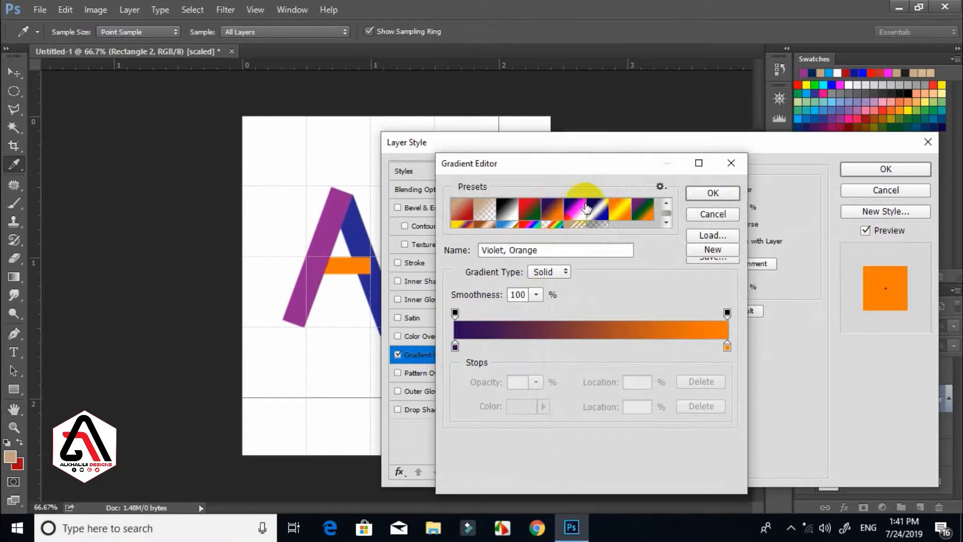
click(622, 209)
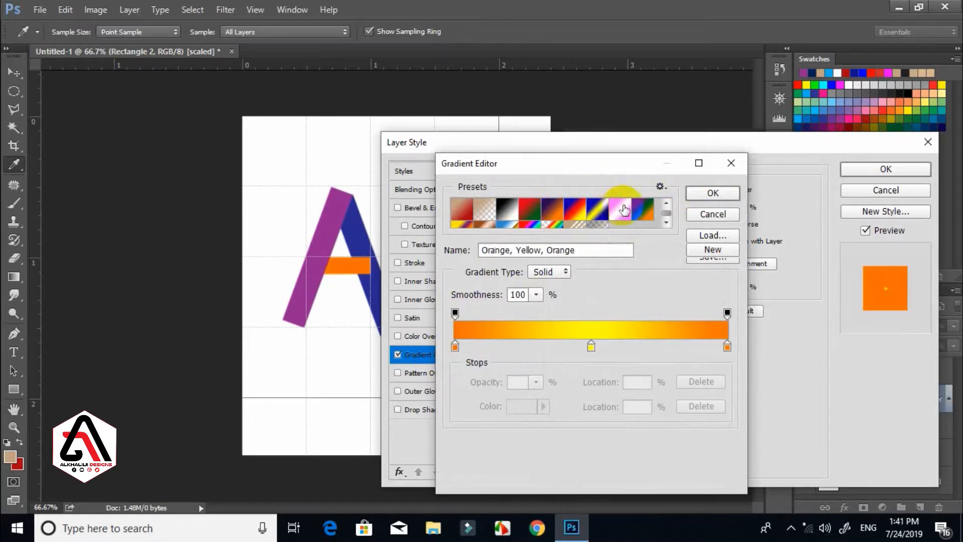
click(713, 193)
click(867, 172)
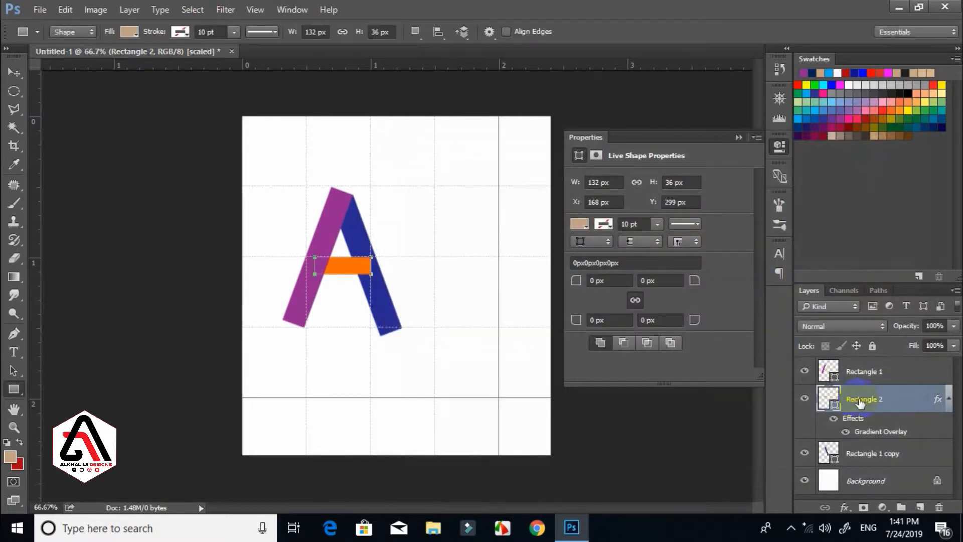
Step: Place the Rectangle 2 layer beneath Rectangle 1 copy so the crossbar sits behind both legs, and collapse the shape properties
drag(874, 400, 885, 465)
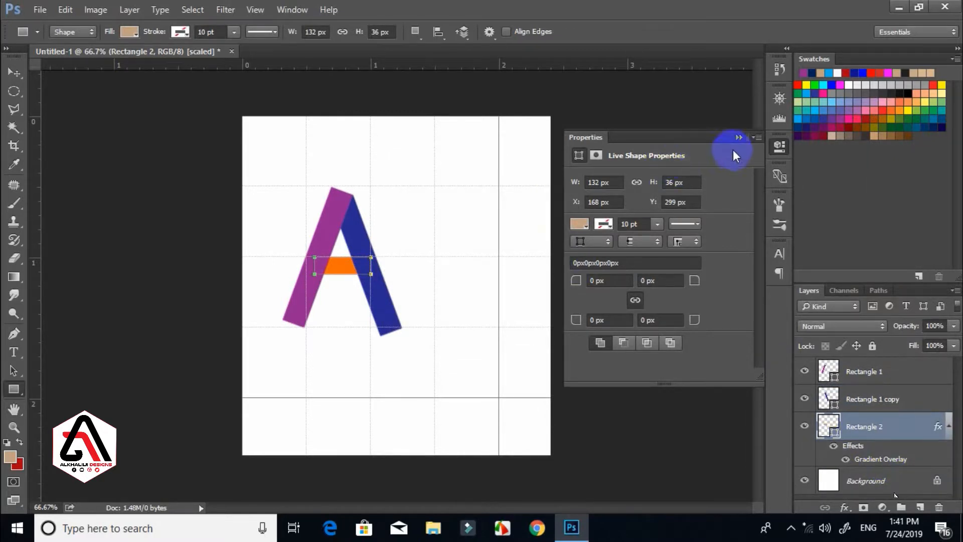
click(739, 136)
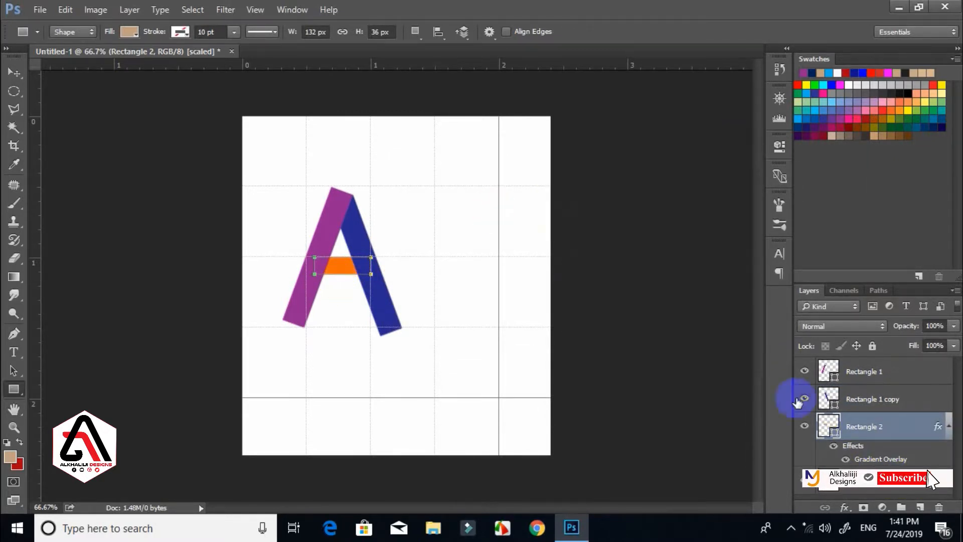
Step: Select all three rectangle layers and move the whole A shape right to the horizontal center of the canvas
ctrl+click(875, 373)
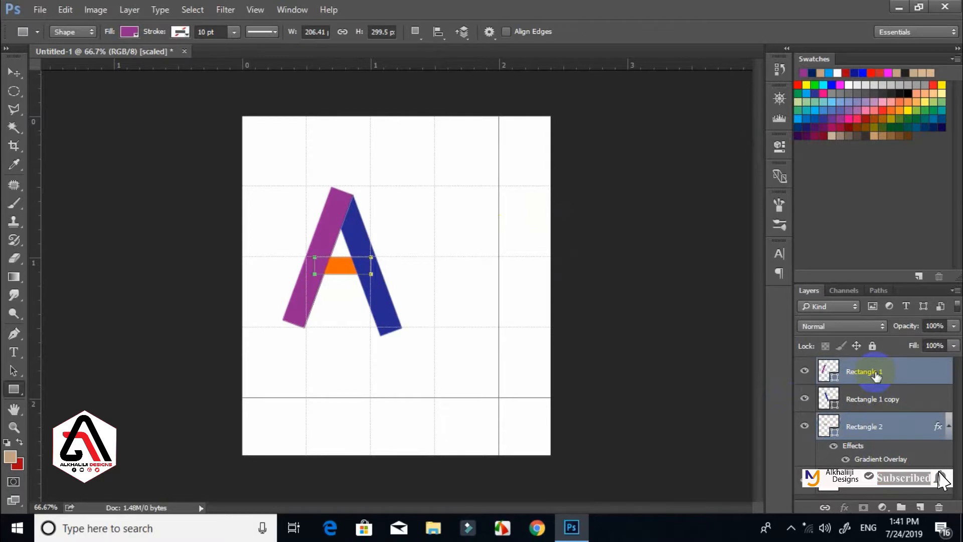
ctrl+click(872, 399)
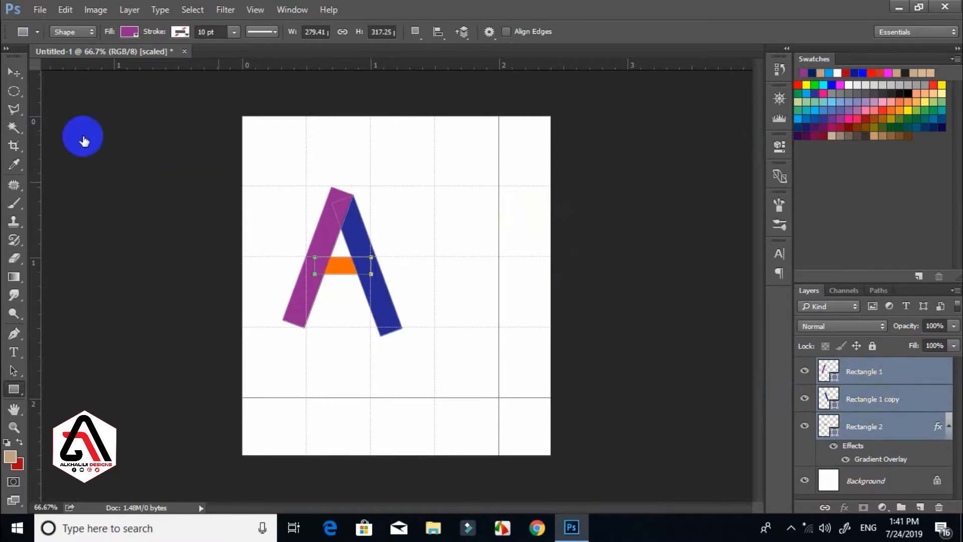
click(22, 74)
drag(342, 242, 396, 239)
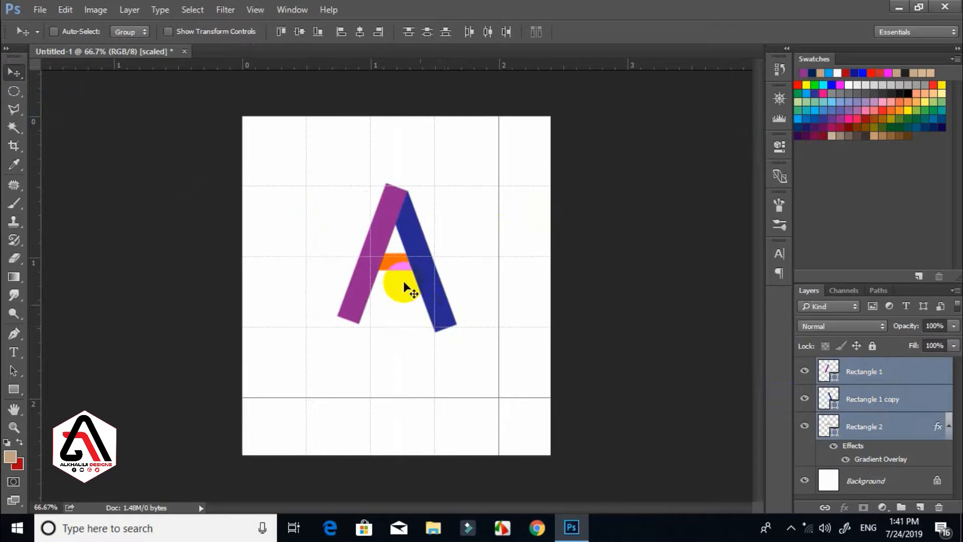
drag(414, 266, 414, 269)
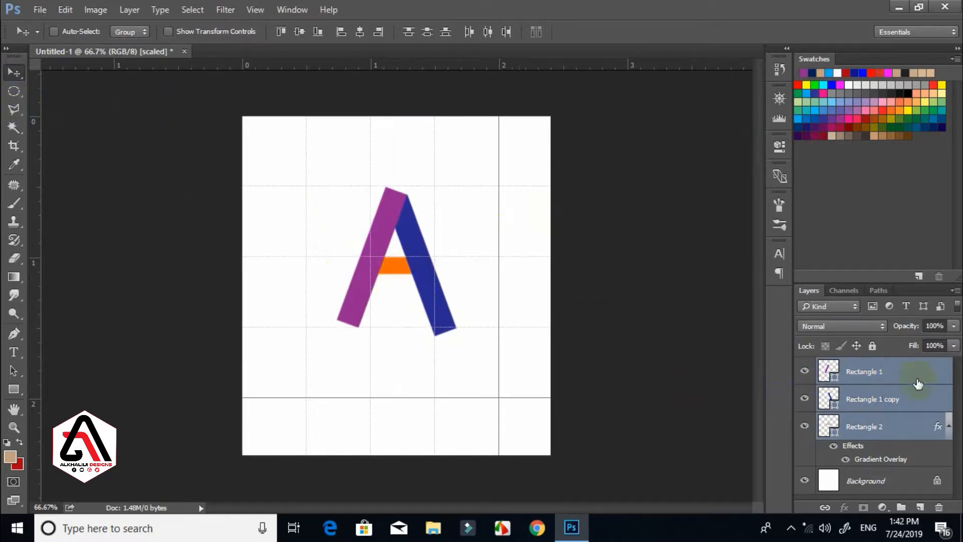
Step: Toggle the visibility of Rectangle 1 and Rectangle 1 copy off and on to check which leg each layer holds
click(878, 372)
click(804, 372)
click(804, 372)
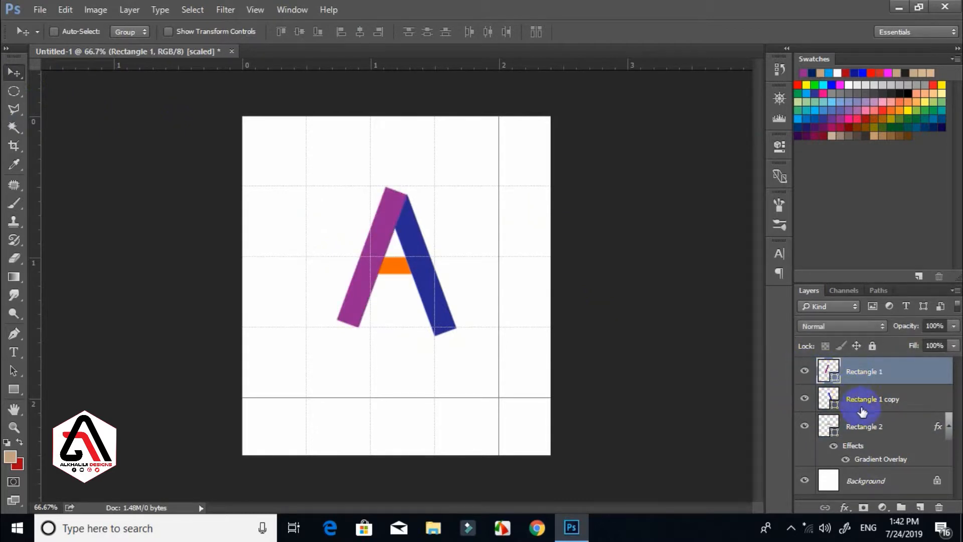
click(833, 406)
click(804, 399)
click(804, 399)
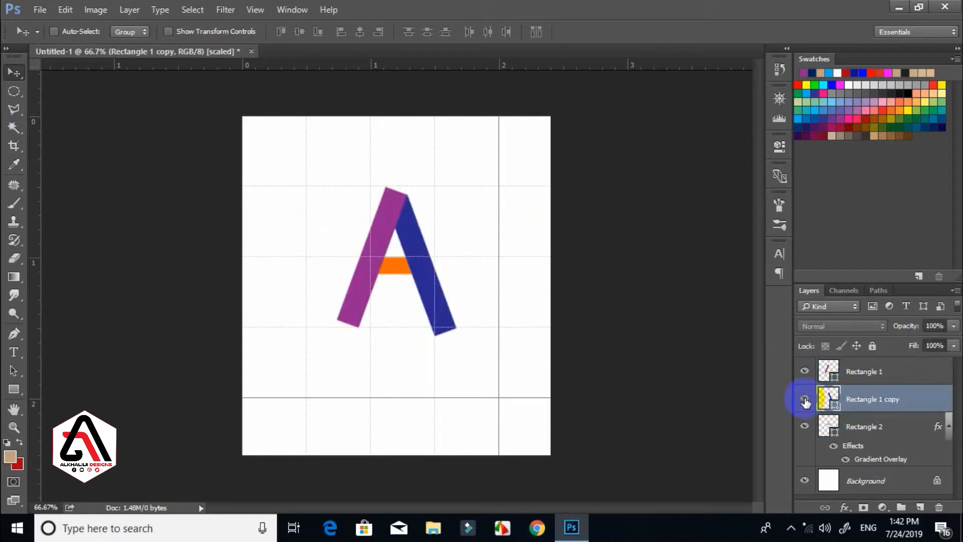
Step: Rasterize the Rectangle 1 copy layer and cut the blue leg's slanted lower end flat using a Polygonal Lasso selection
right_click(916, 396)
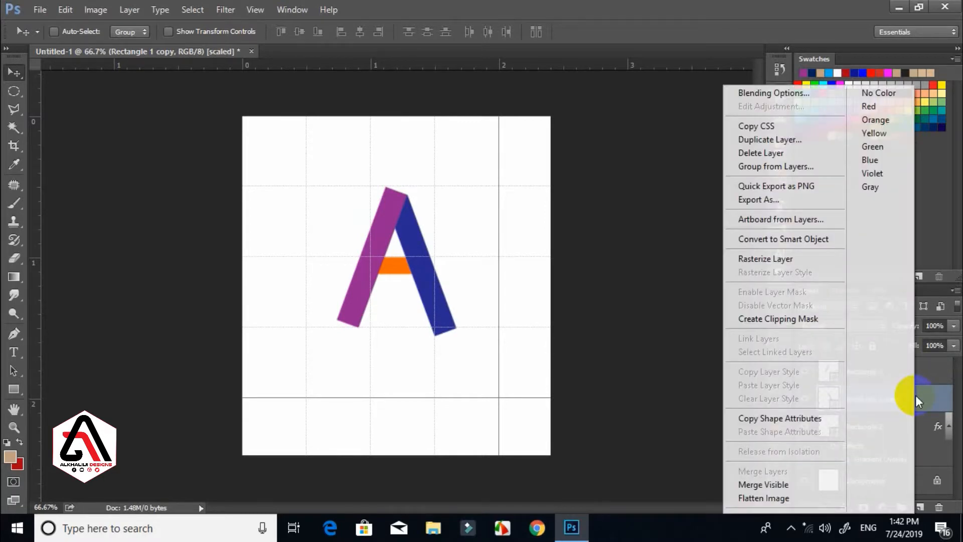
click(787, 258)
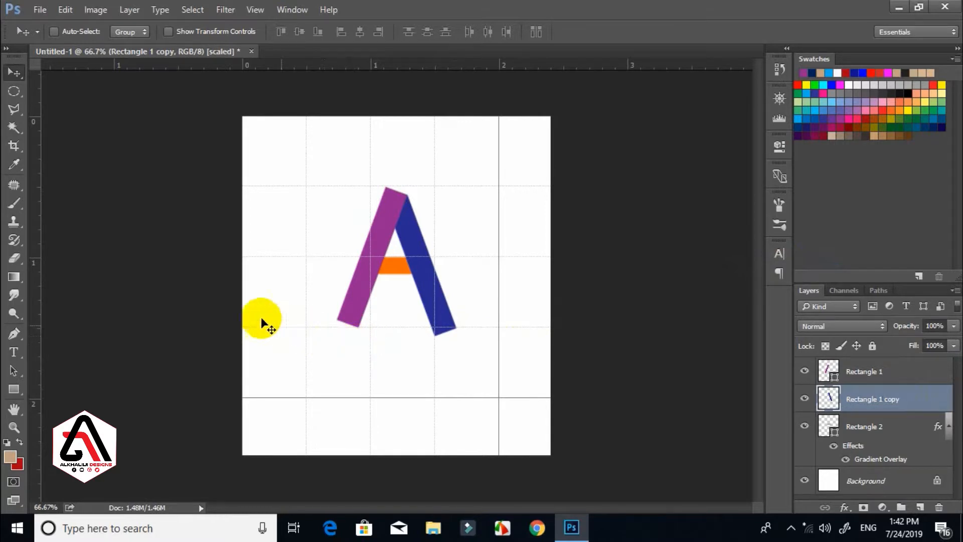
click(21, 111)
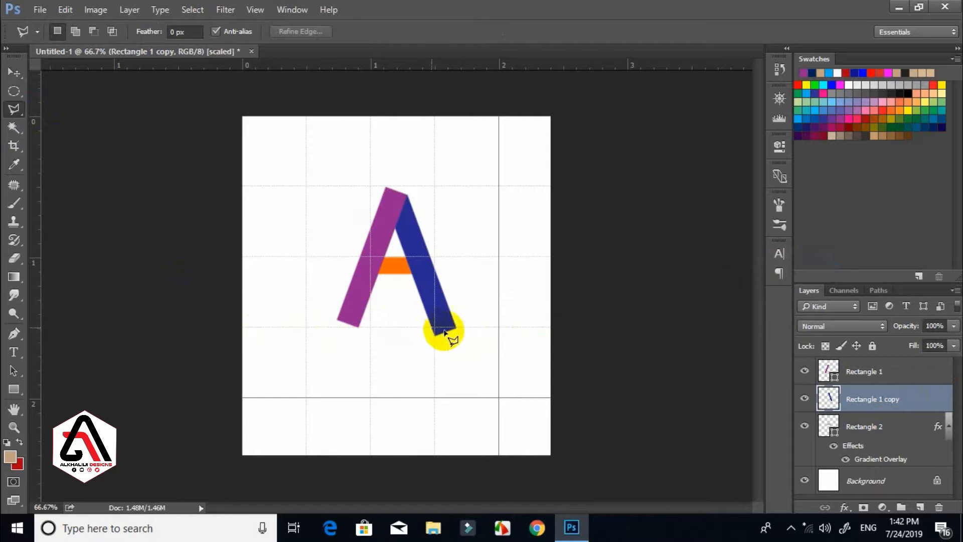
click(480, 326)
click(469, 376)
click(405, 367)
click(431, 327)
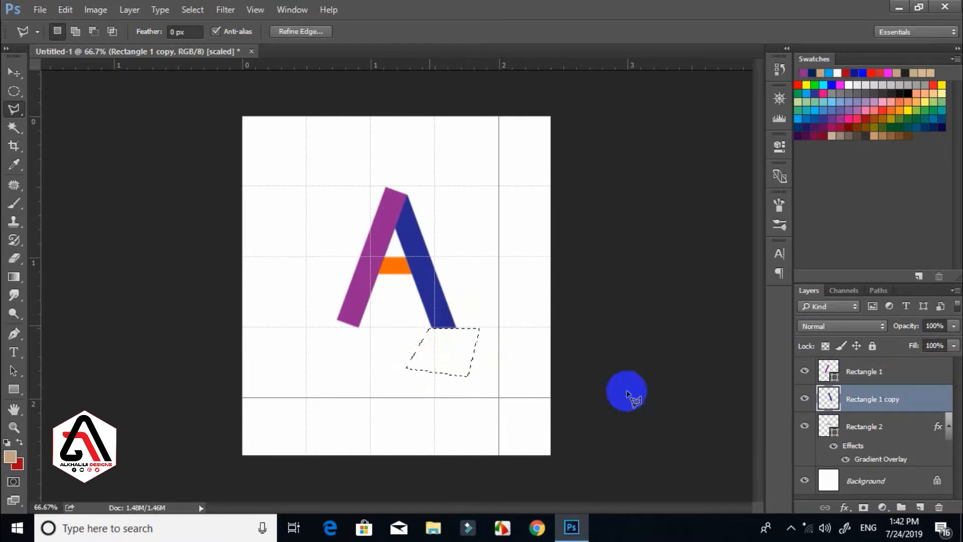
key(ctrl+d)
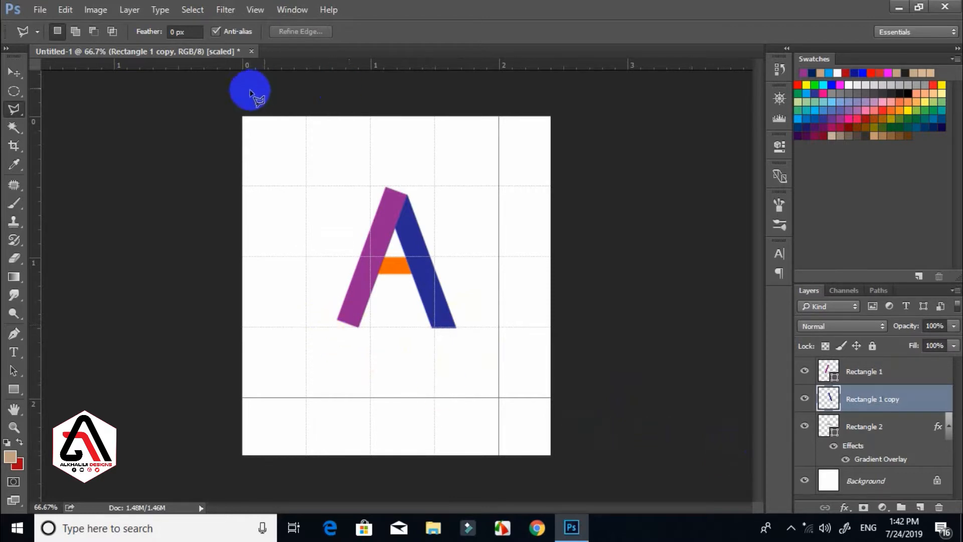
Step: Place a horizontal guide at the lower outer corner of the purple leg
click(14, 73)
drag(263, 71, 334, 319)
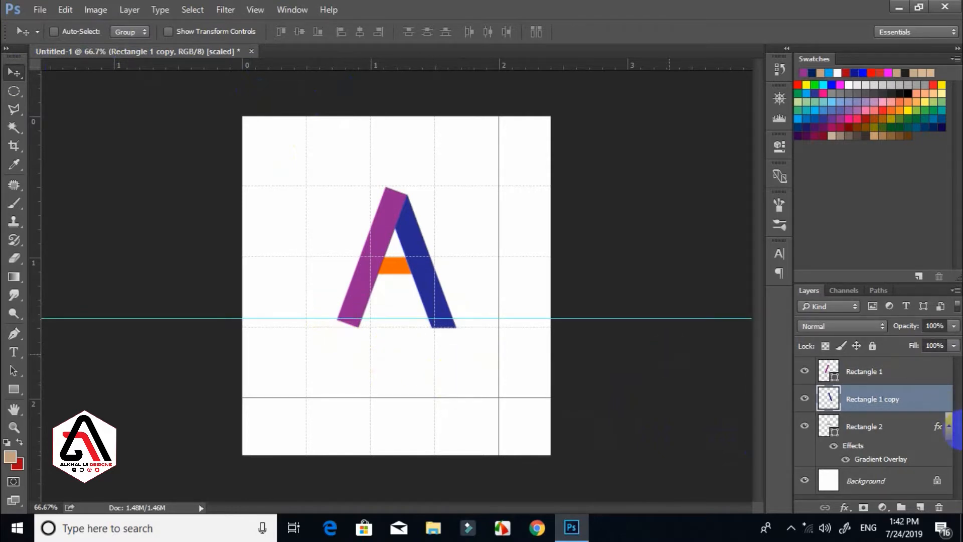